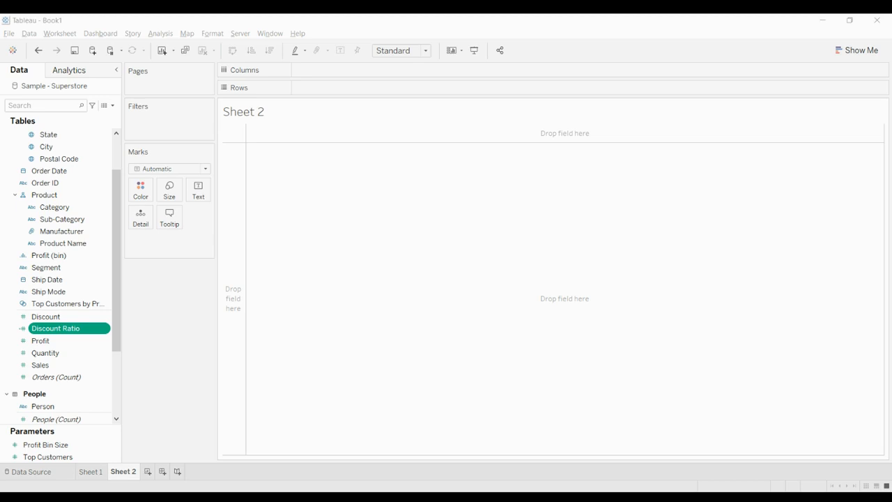
Step: Create a calculated field named "Sales Per customer"
{"action": "key", "text": "ctrl+1"}
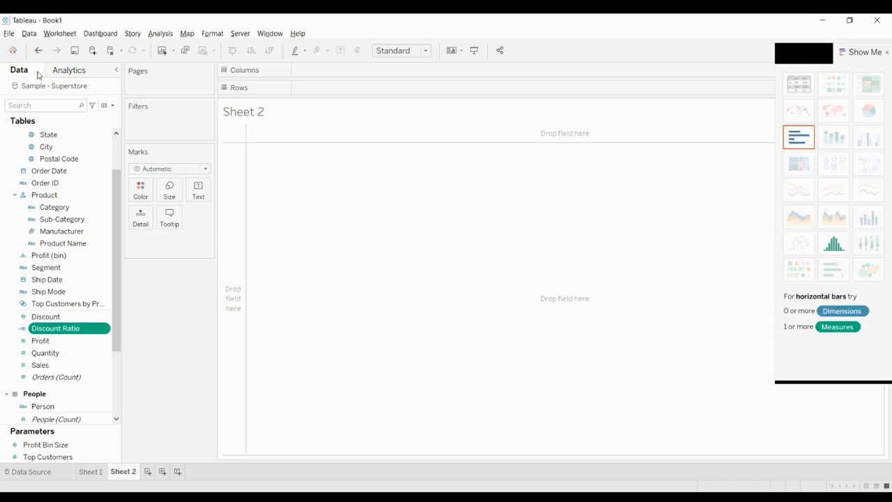
{"action": "left_click", "coordinate": [113, 110]}
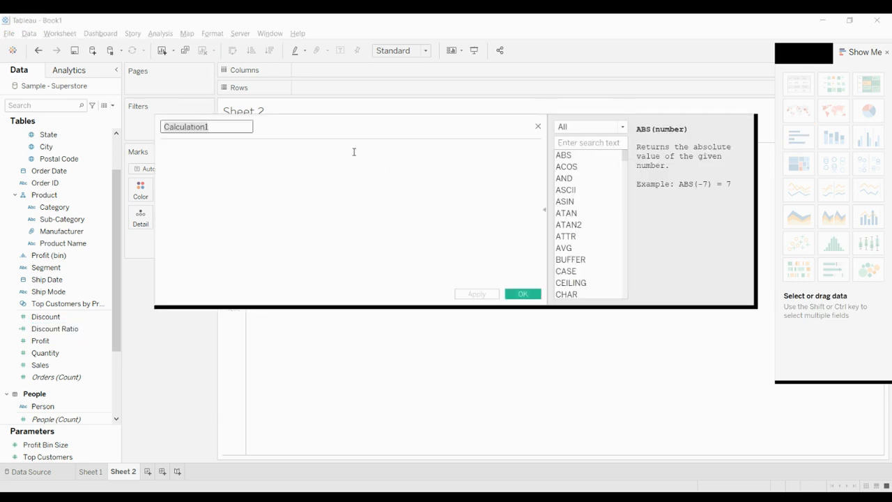
{"action": "left_click_drag", "start_coordinate": [355, 127], "coordinate": [398, 134]}
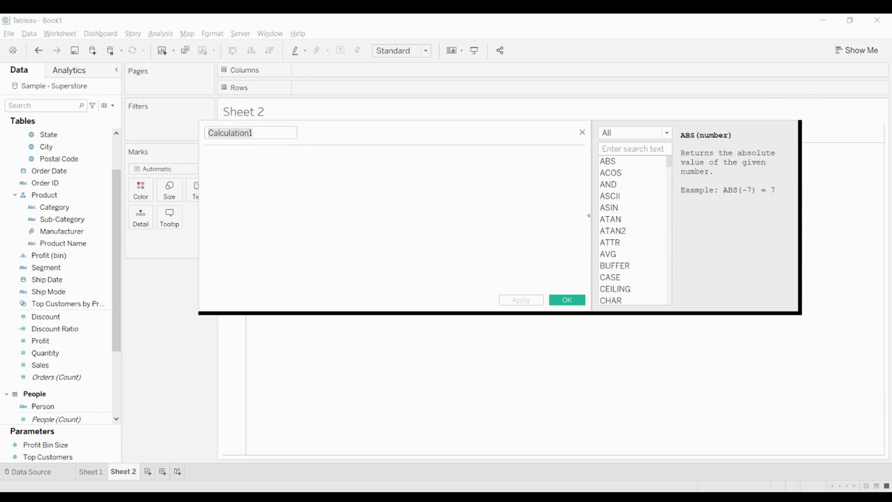
{"action": "type", "text": "Sales Per"}
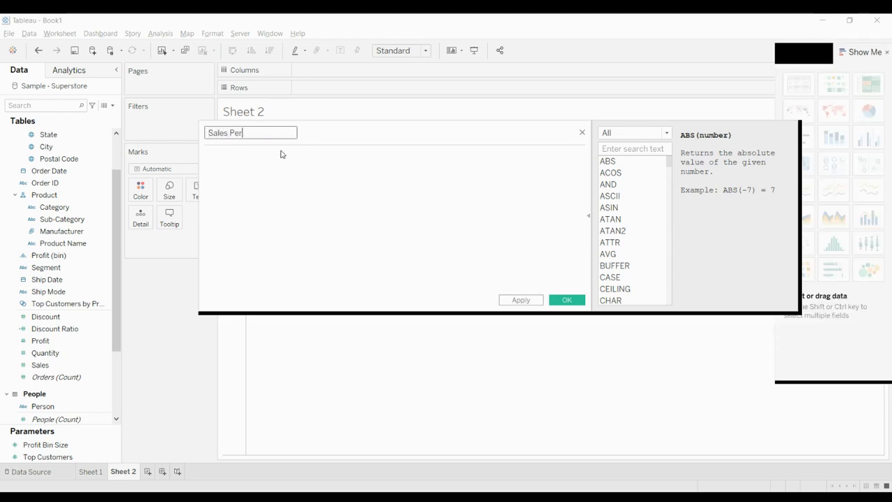
{"action": "type", "text": " customer"}
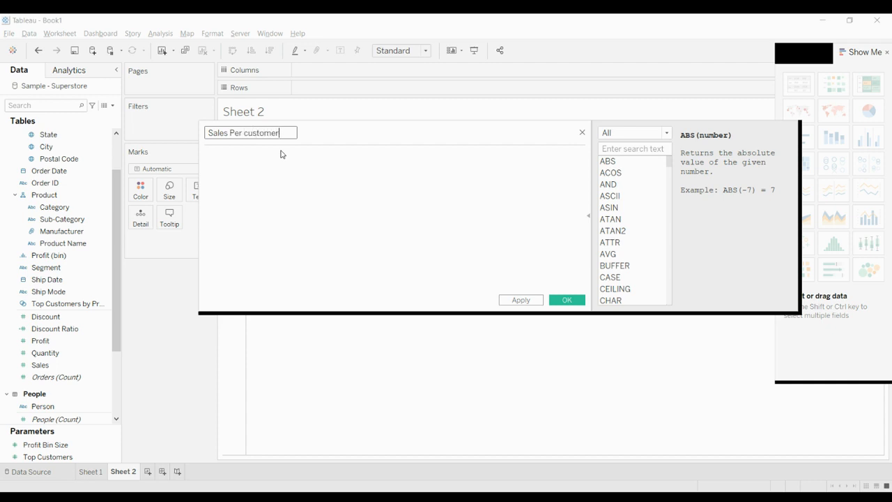
Step: Start the calculation with an INCLUDE level-of-detail expression on the [Customer Name] dimension
{"action": "left_click", "coordinate": [280, 155]}
{"action": "type", "text": "INclud"}
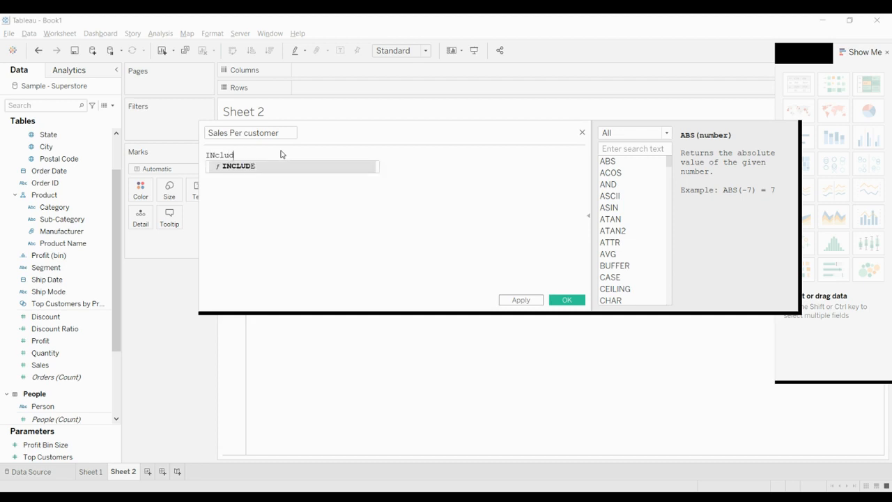
{"action": "key", "text": "Return"}
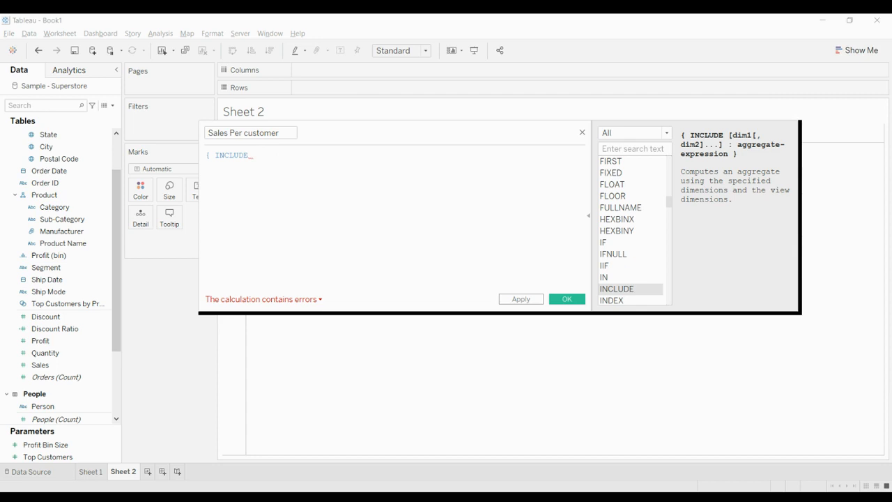
{"action": "type", "text": "[cus"}
{"action": "key", "text": "Return"}
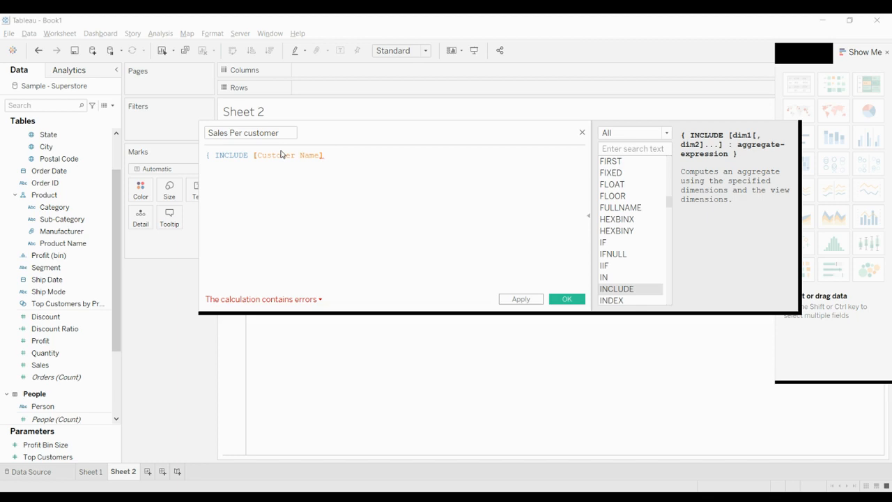
{"action": "left_click_drag", "start_coordinate": [255, 156], "coordinate": [323, 157]}
{"action": "left_click", "coordinate": [324, 156]}
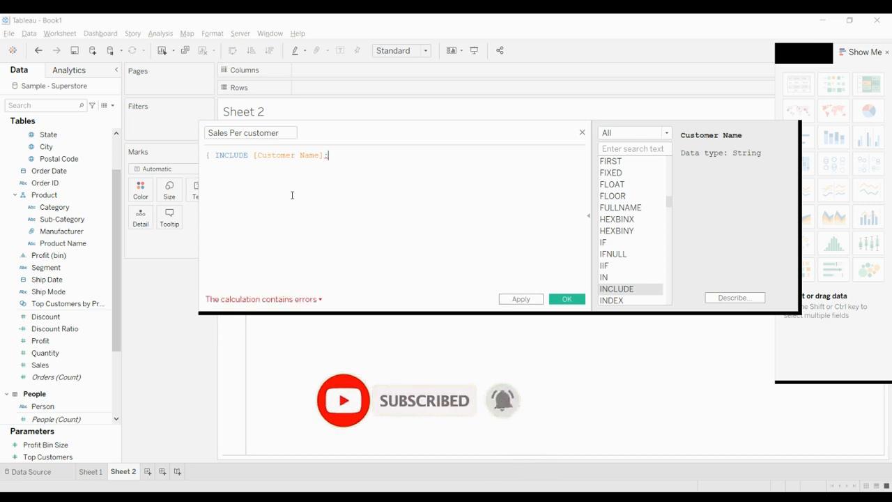
Step: Complete the expression with the aggregate :AVG([Sales]) and a closing brace, and save the calculated field
{"action": "type", "text": ":sum"}
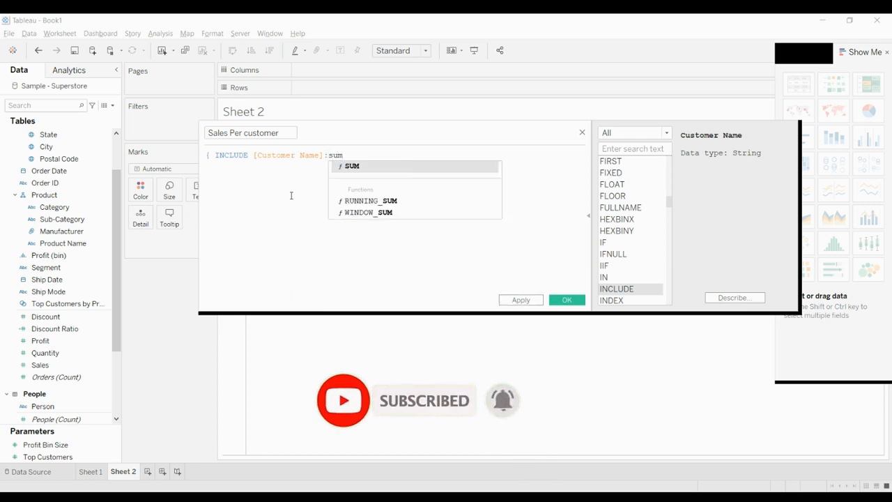
{"action": "key", "text": "BackSpace"}
{"action": "key", "text": "BackSpace"}
{"action": "key", "text": "BackSpace"}
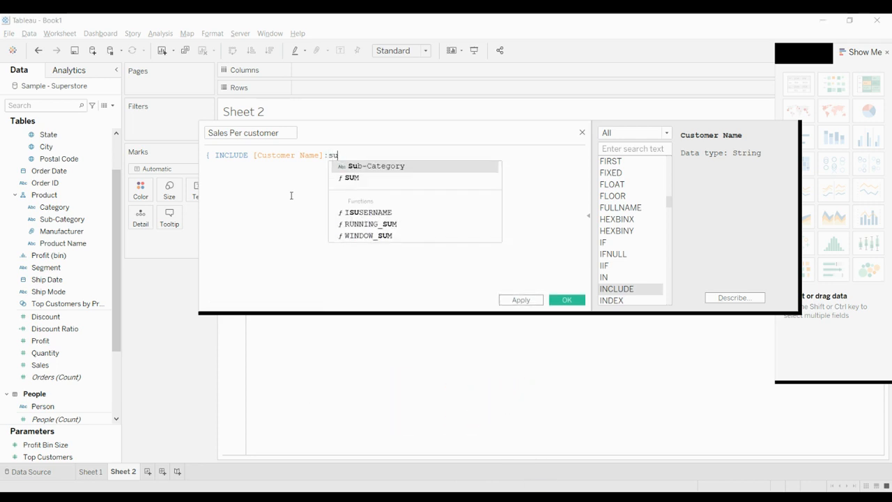
{"action": "type", "text": "av"}
{"action": "key", "text": "Return"}
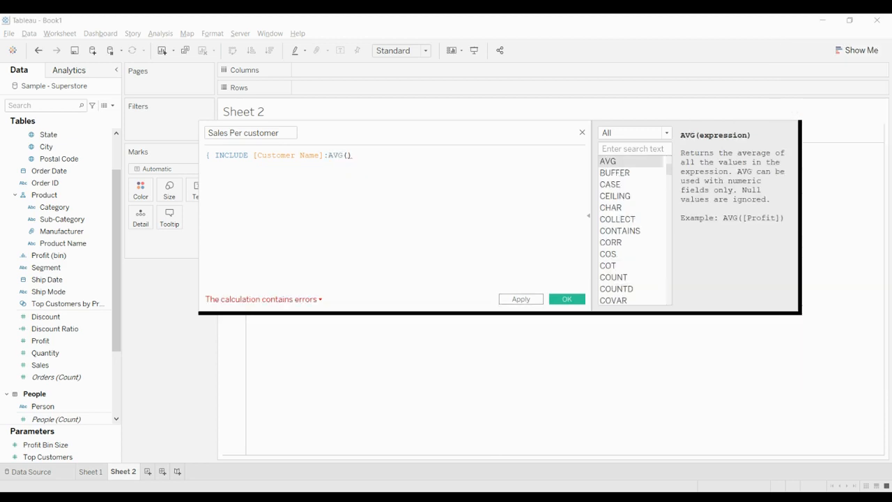
{"action": "type", "text": "sal"}
{"action": "key", "text": "Return"}
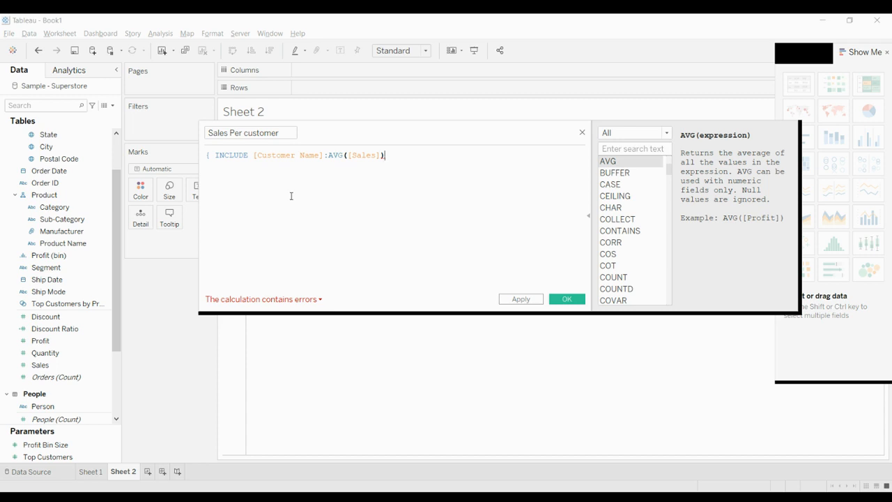
{"action": "type", "text": "}"}
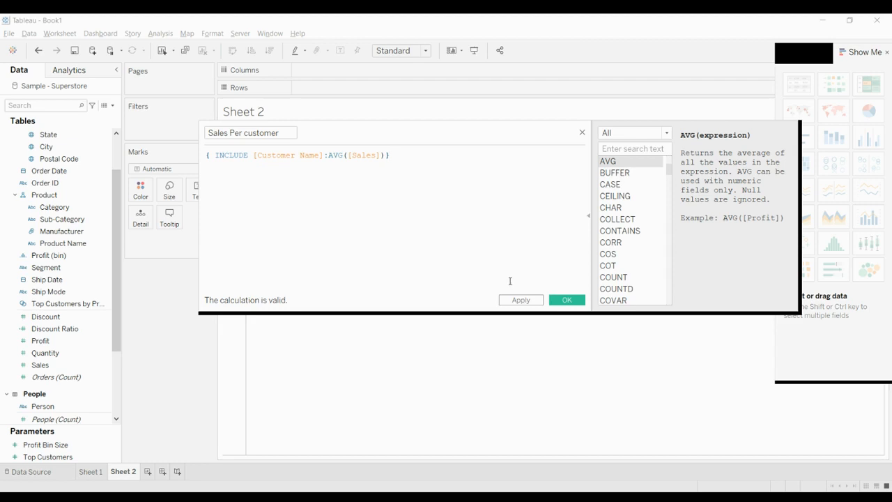
{"action": "left_click", "coordinate": [521, 299]}
{"action": "left_click", "coordinate": [567, 300]}
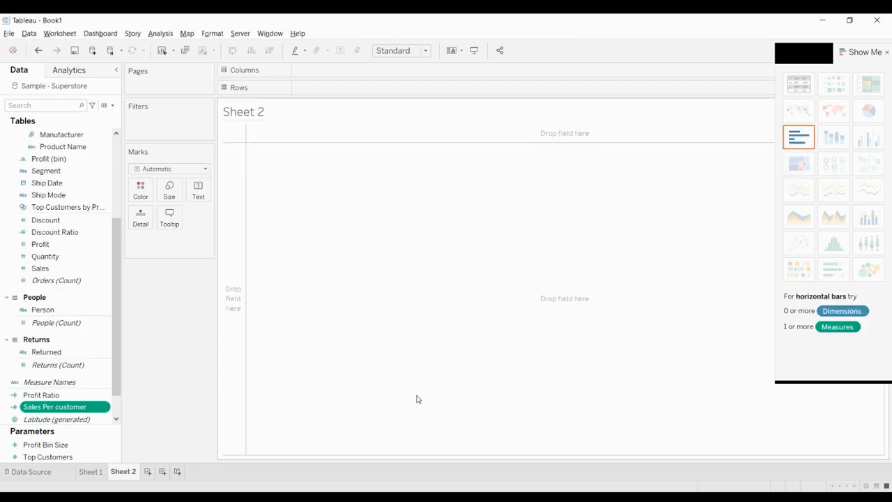
Step: Place the Region dimension on Columns in Sheet 2
{"action": "left_click", "coordinate": [40, 395], "text": "ctrl"}
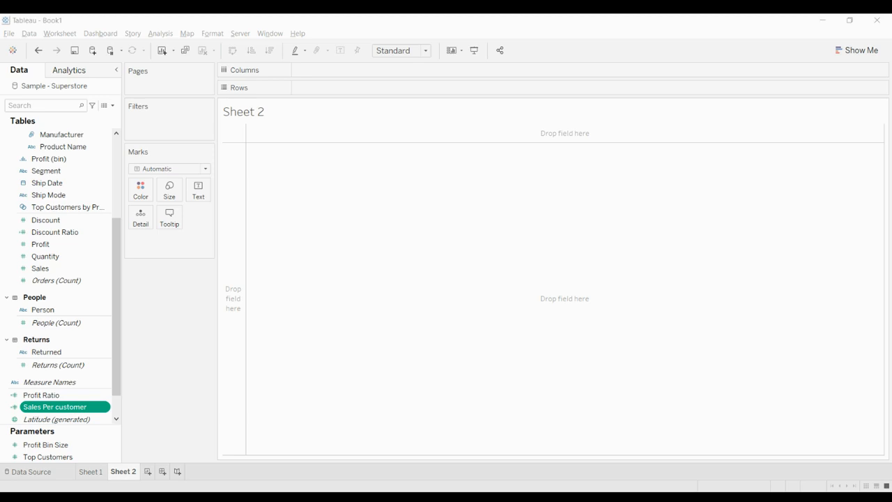
{"action": "key", "text": "ctrl+1"}
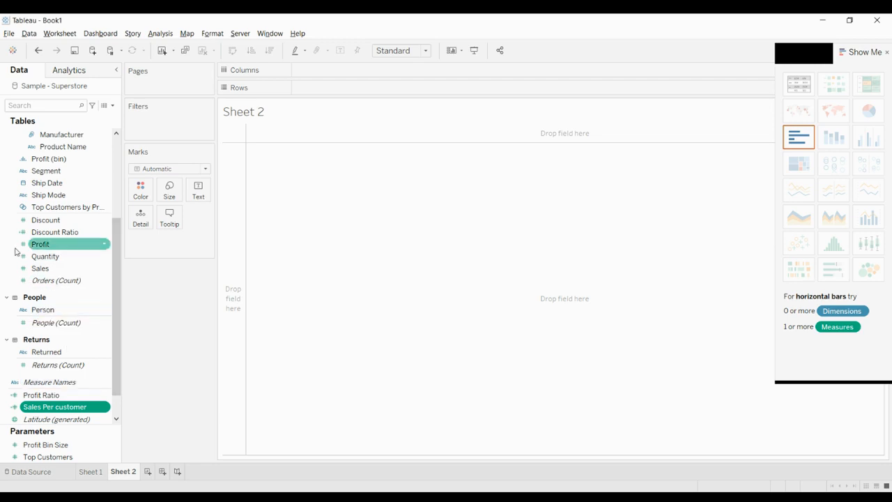
{"action": "scroll", "coordinate": [43, 243], "scroll_direction": "up", "scroll_amount": 5}
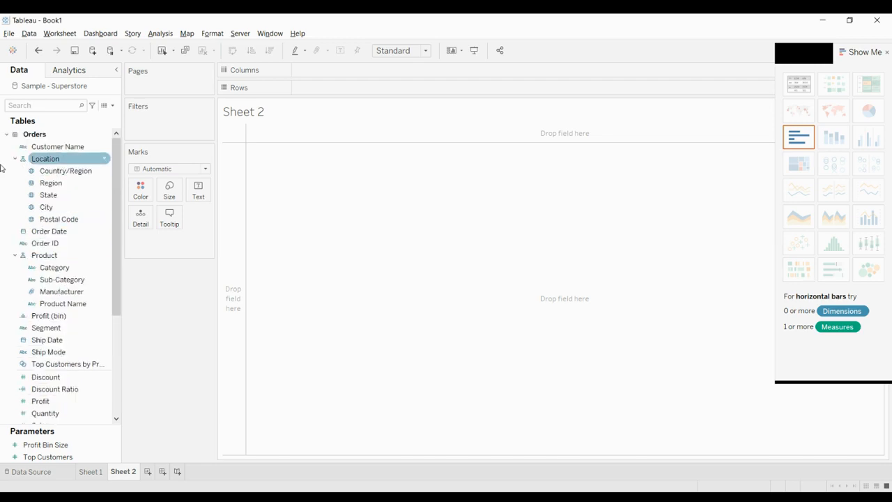
{"action": "left_click", "coordinate": [49, 183]}
{"action": "left_click_drag", "start_coordinate": [49, 182], "coordinate": [323, 77]}
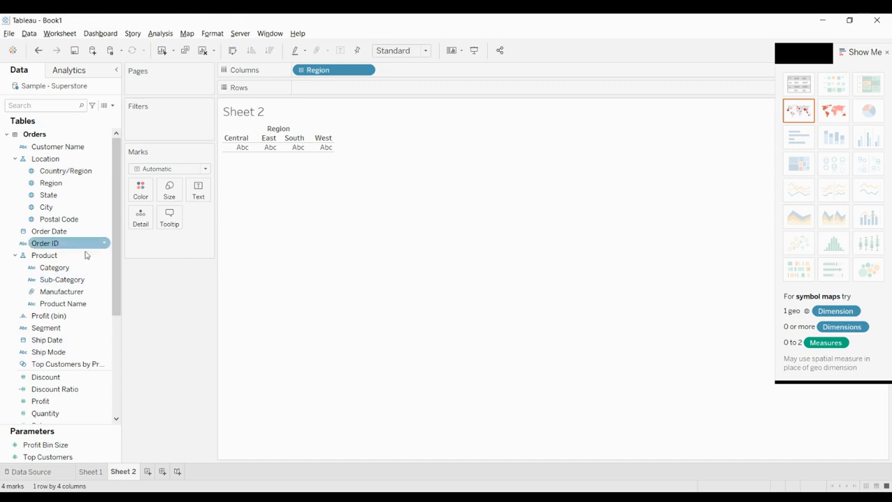
Step: Add the Sales measure to Rows to chart total sales by region
{"action": "scroll", "coordinate": [42, 402], "scroll_direction": "down", "scroll_amount": 1}
{"action": "scroll", "coordinate": [42, 402], "scroll_direction": "down", "scroll_amount": 3}
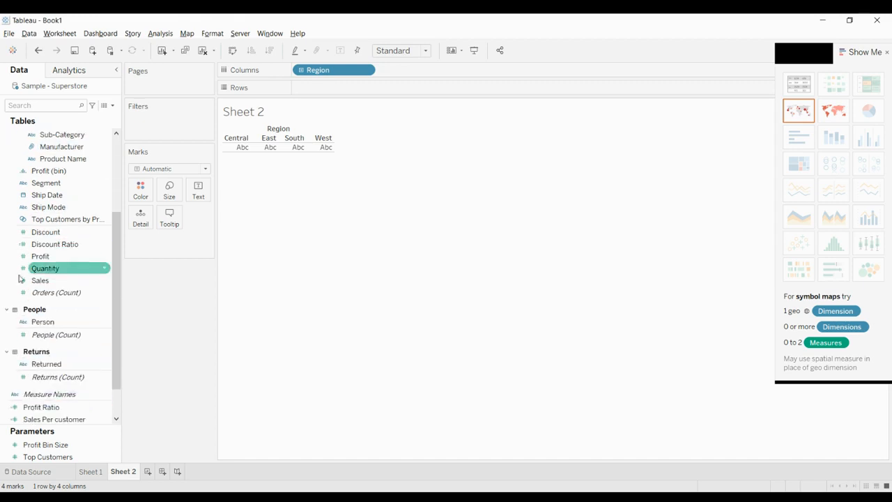
{"action": "left_click_drag", "start_coordinate": [40, 282], "coordinate": [355, 143]}
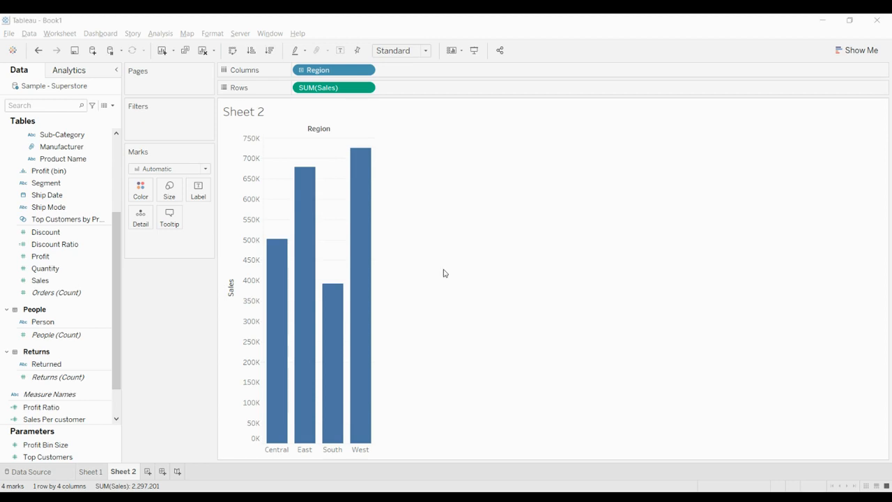
Step: Add the Sales Per customer field to Rows beside SUM(Sales) as a second bar chart by region
{"action": "key", "text": "ctrl+1"}
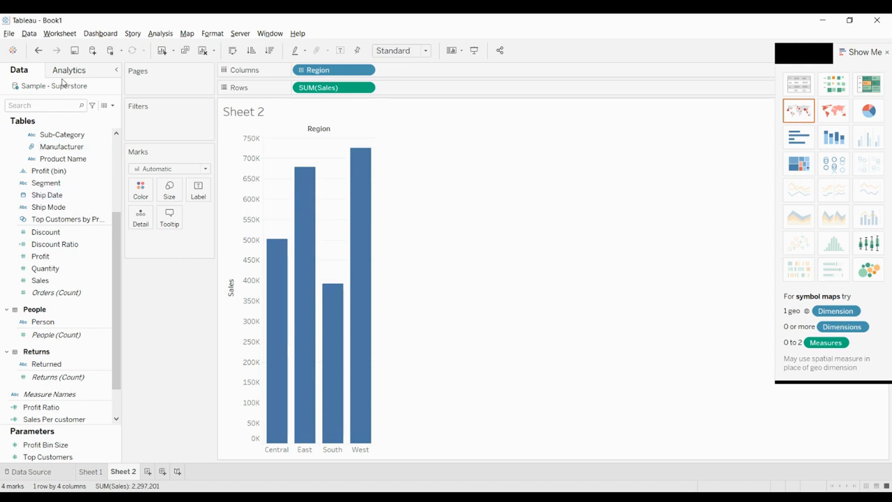
{"action": "left_click", "coordinate": [22, 215]}
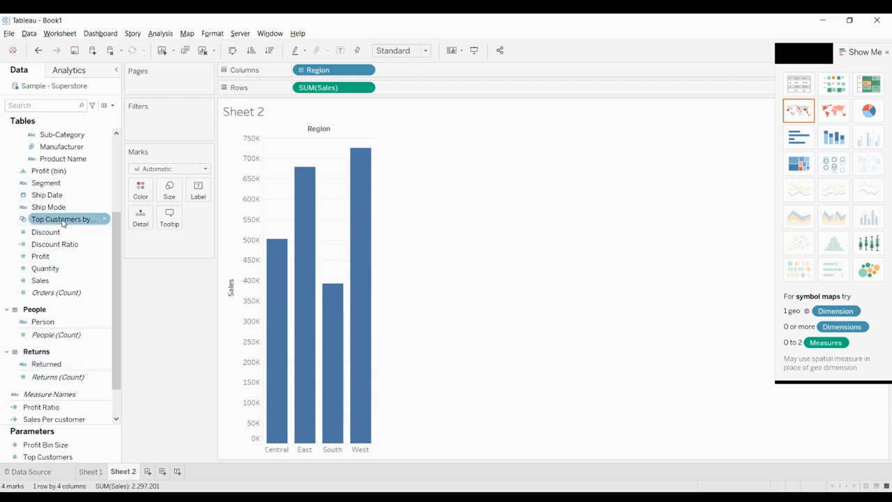
{"action": "scroll", "coordinate": [62, 222], "scroll_direction": "up", "scroll_amount": 3}
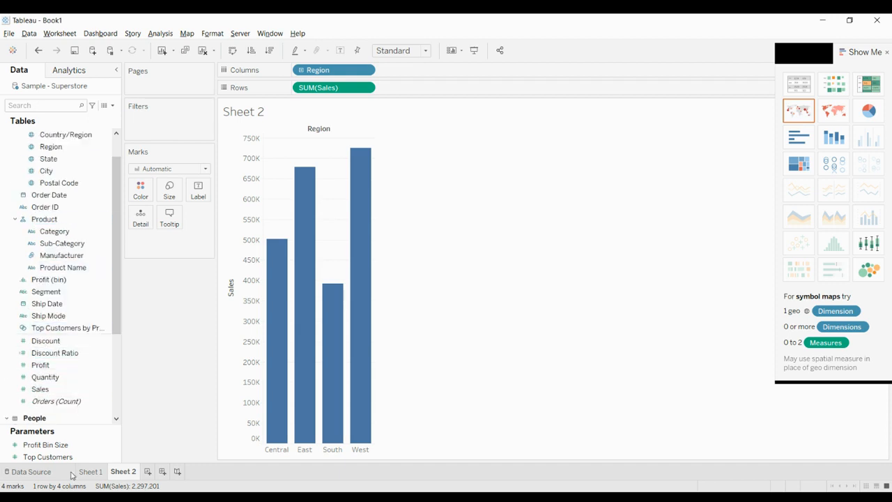
{"action": "key", "text": "alt+Tab"}
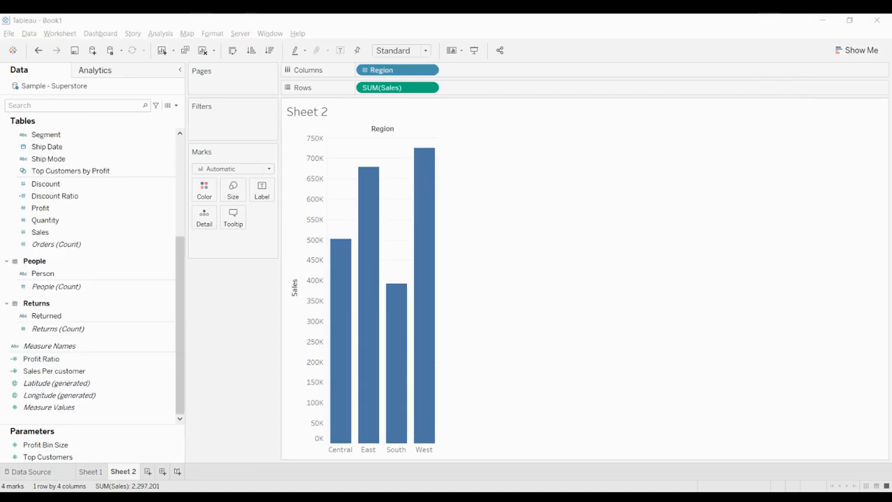
{"action": "key", "text": "alt+Tab"}
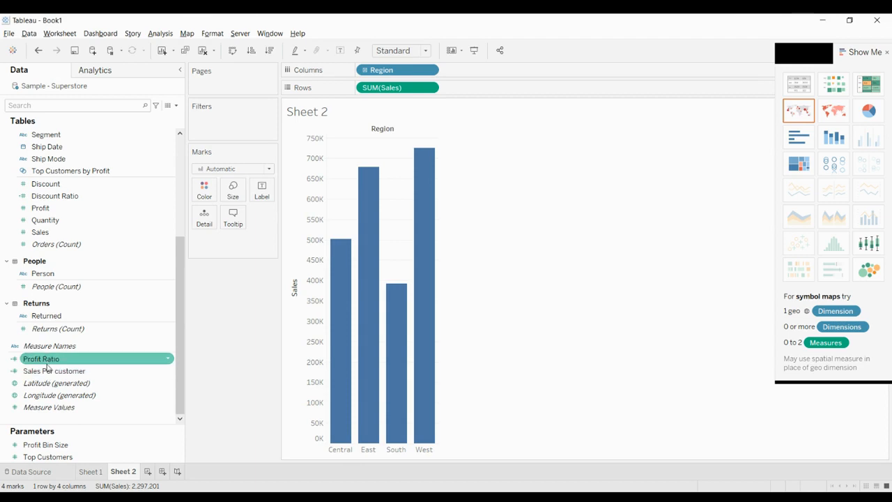
{"action": "left_click_drag", "start_coordinate": [47, 370], "coordinate": [476, 92]}
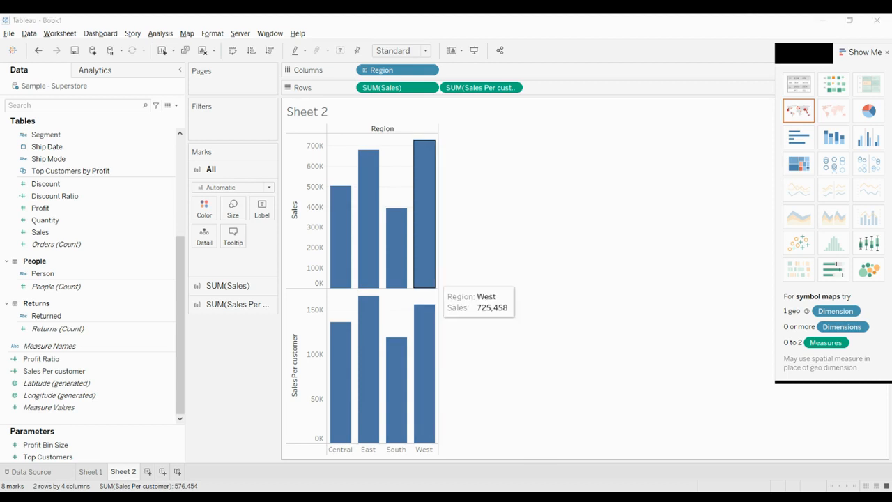
{"action": "key", "text": "alt+Tab"}
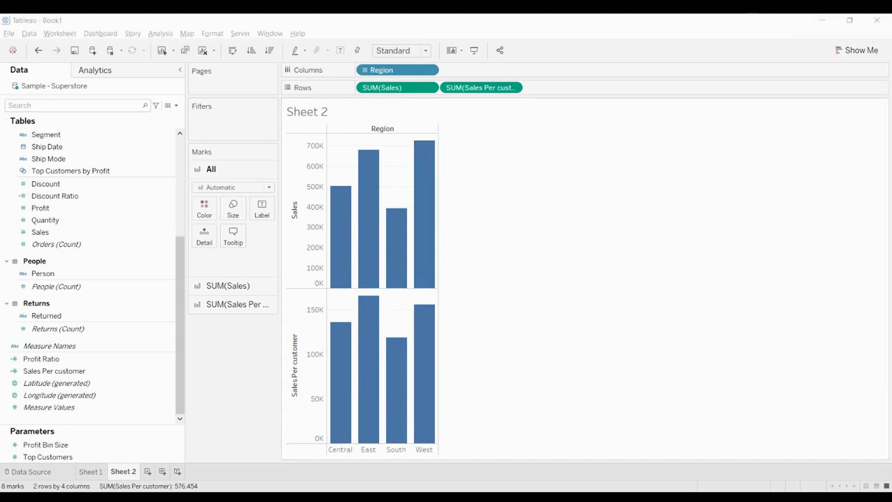